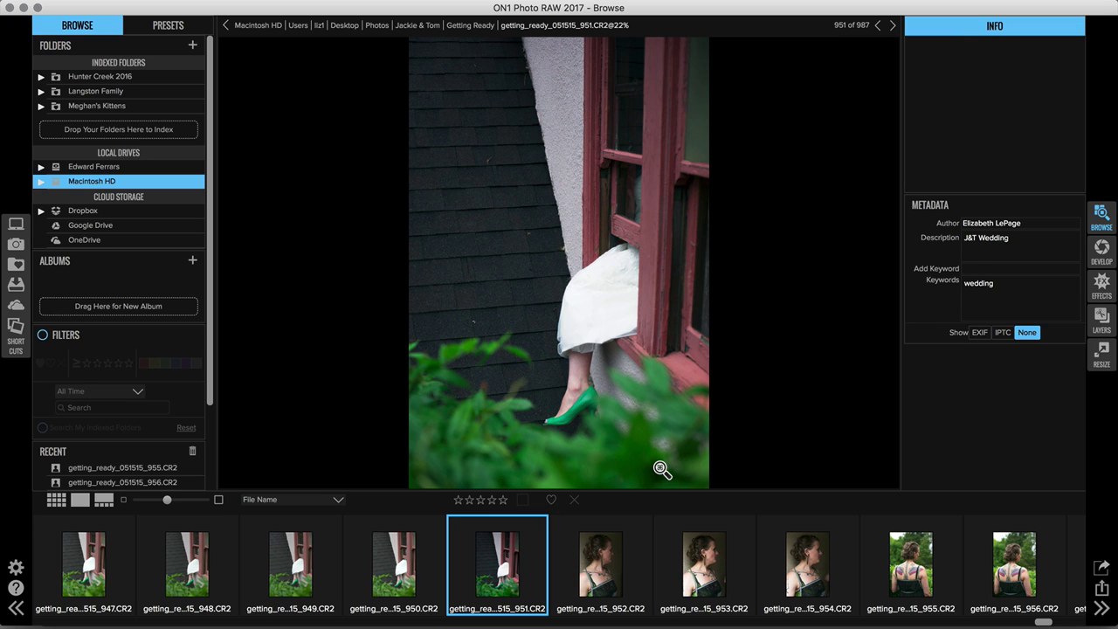
- Step back to photo 950, return to 951, and show the Getting Ready folder as a grid
{"action": "scroll", "coordinate": [489, 592], "scroll_direction": "right", "scroll_amount": 1}
{"action": "scroll", "coordinate": [489, 591], "scroll_direction": "left", "scroll_amount": 3}
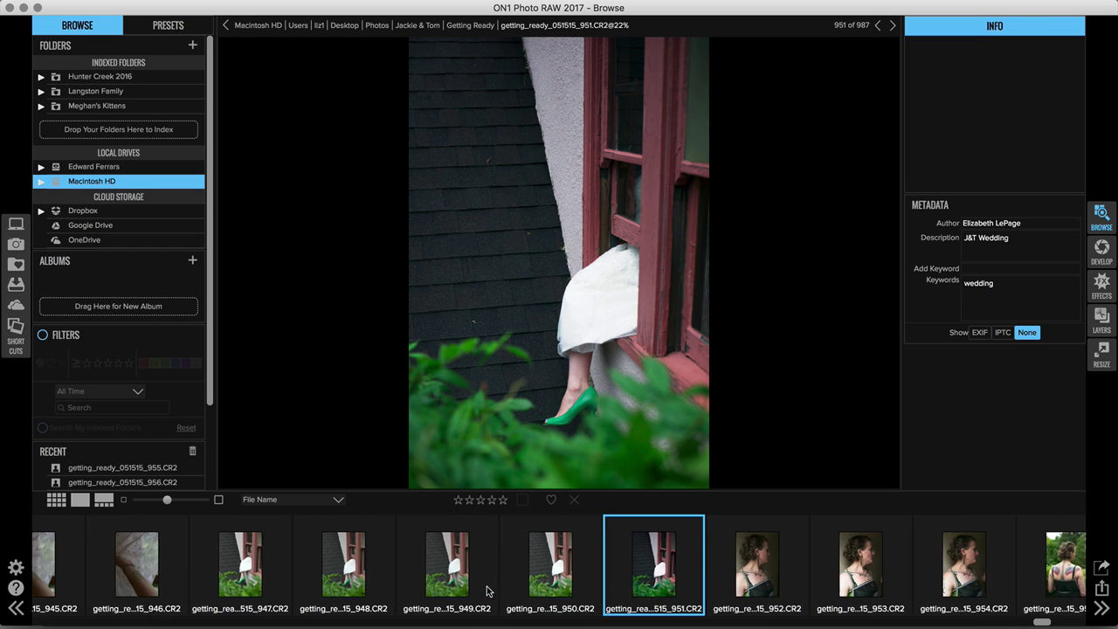
{"action": "scroll", "coordinate": [487, 591], "scroll_direction": "right", "scroll_amount": 2}
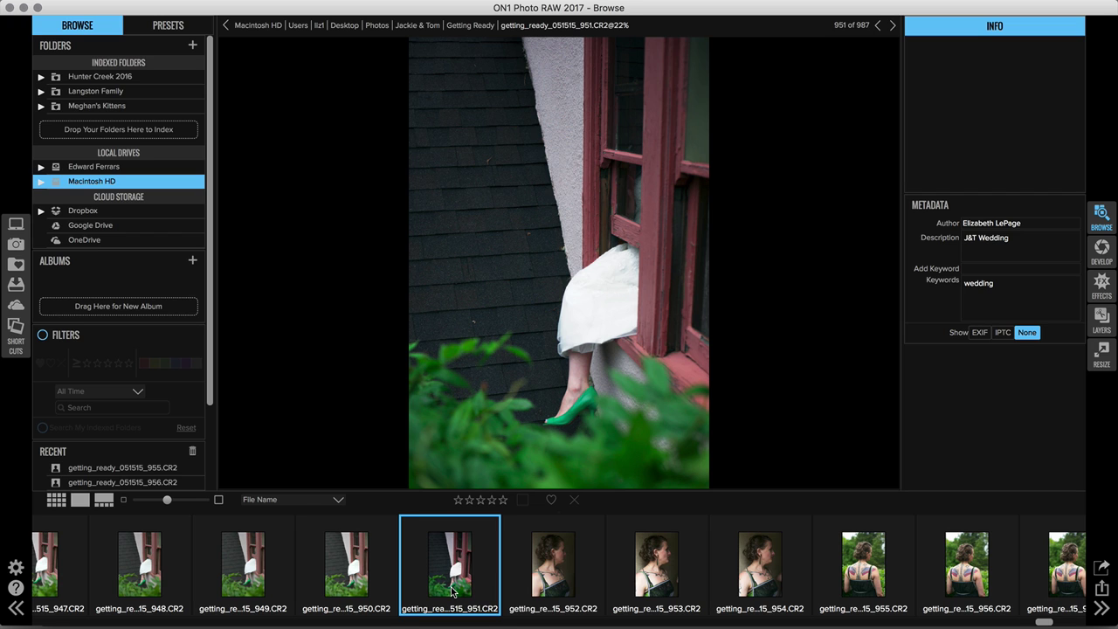
{"action": "key", "text": "Left"}
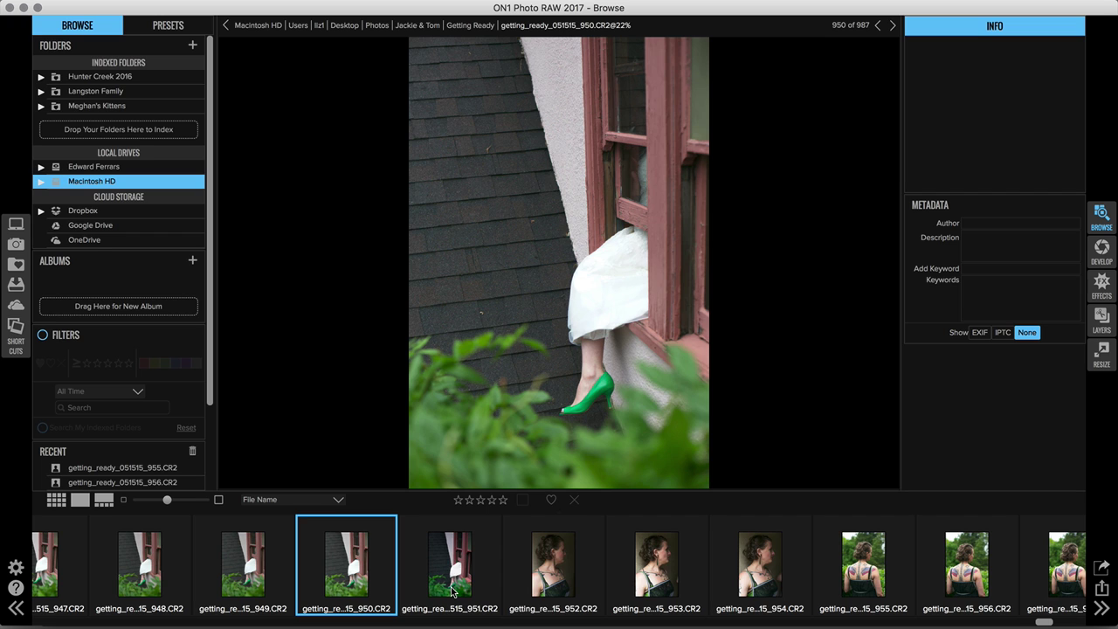
{"action": "left_click", "coordinate": [451, 592]}
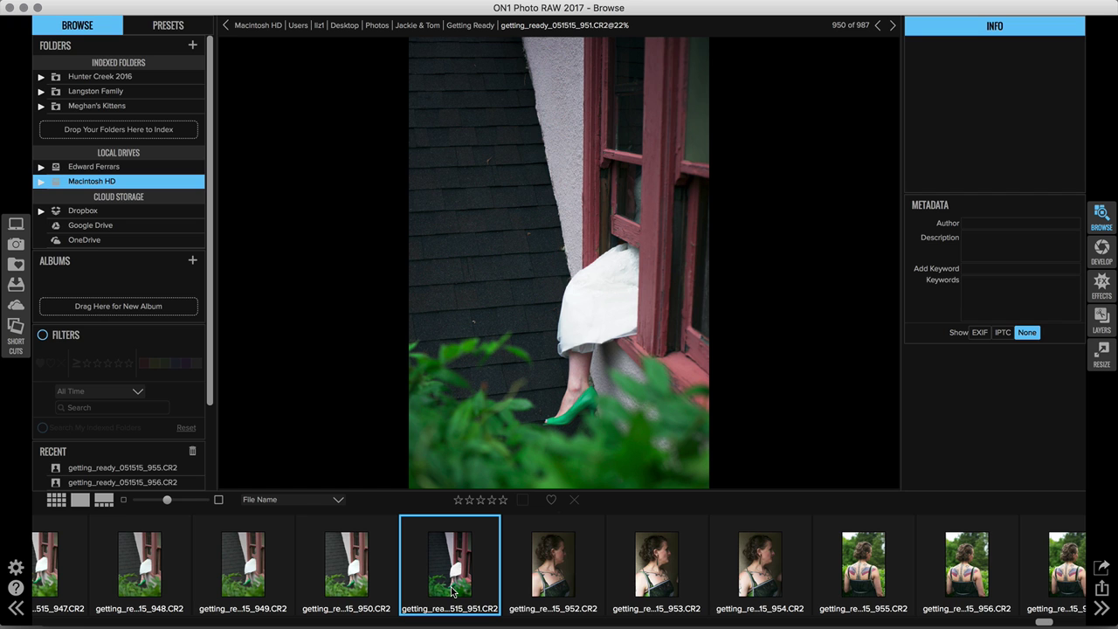
{"action": "key", "text": "g"}
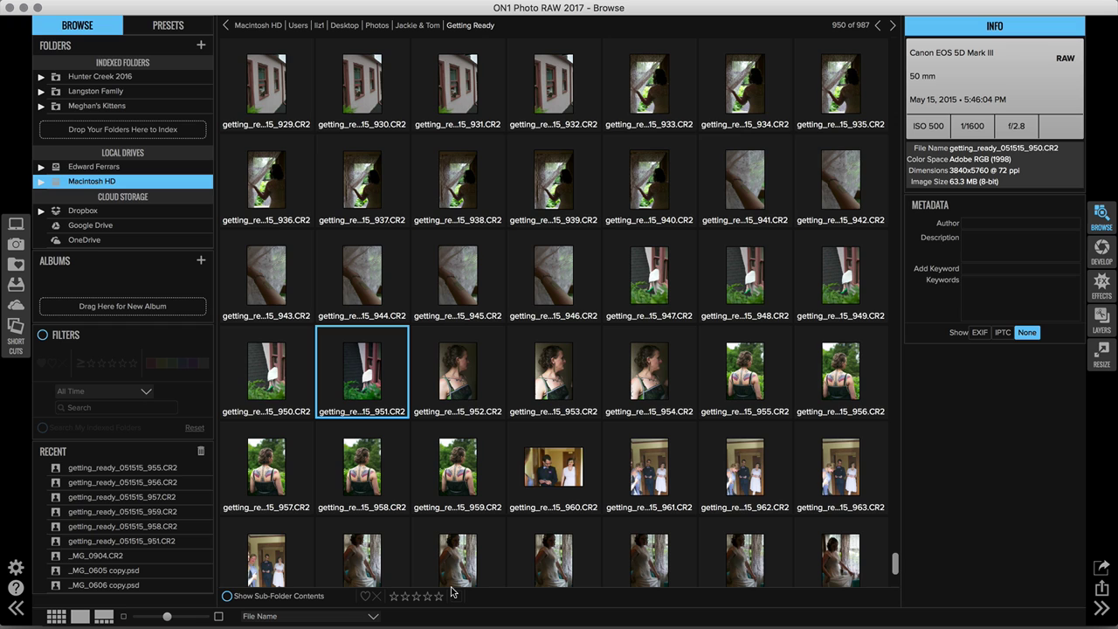
- Copy photo 951's settings, select photos 947 through 959, and choose Paste Settings for them
{"action": "right_click", "coordinate": [370, 365]}
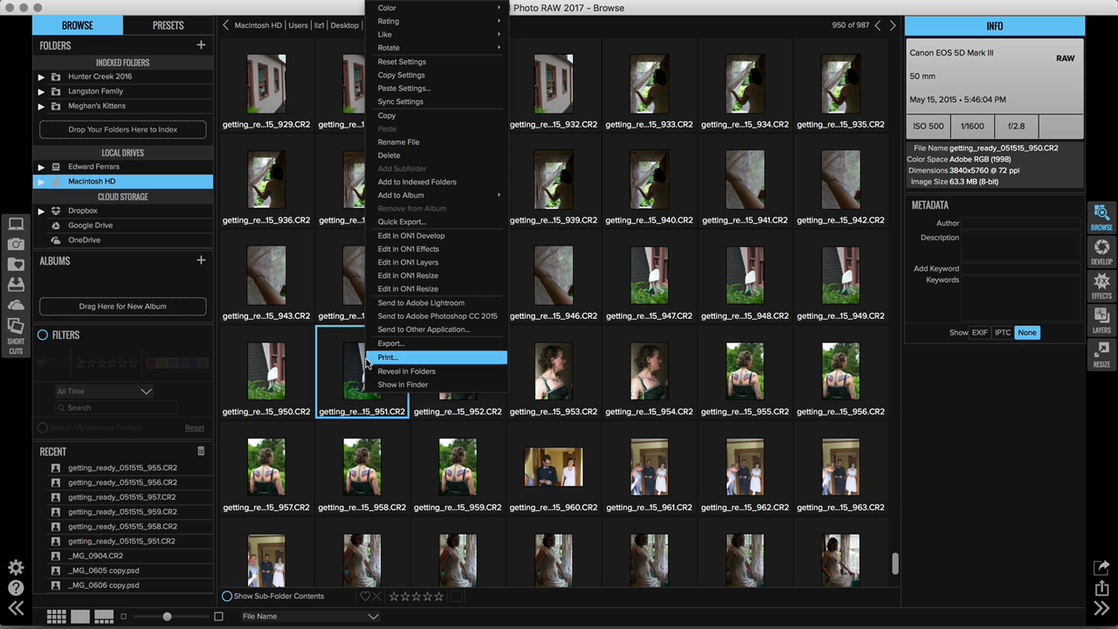
{"action": "left_click", "coordinate": [428, 78]}
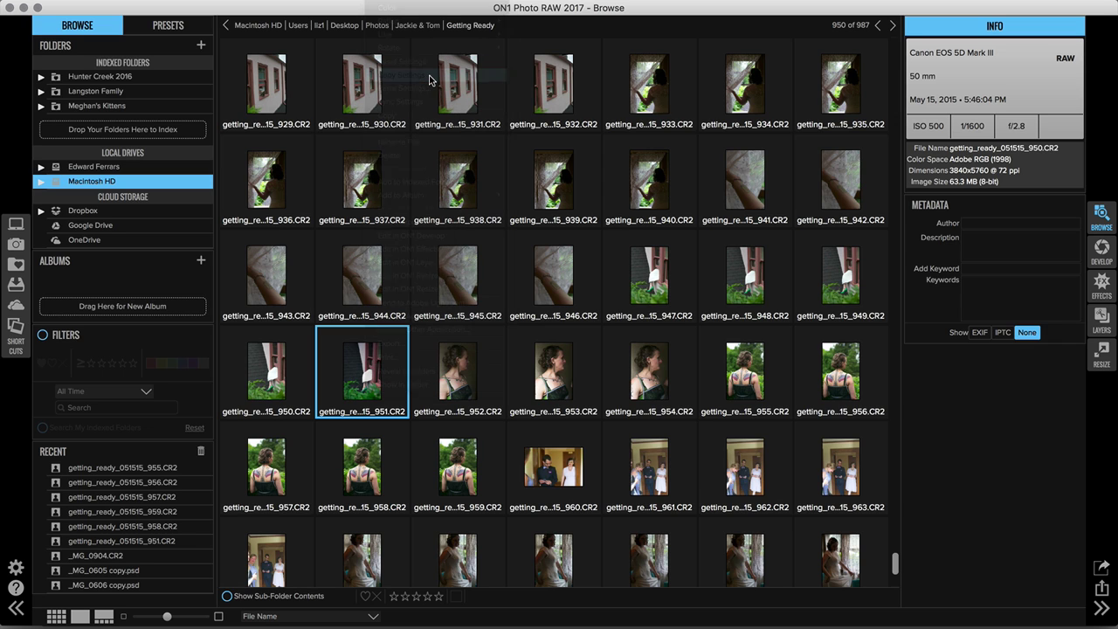
{"action": "left_click", "coordinate": [642, 274]}
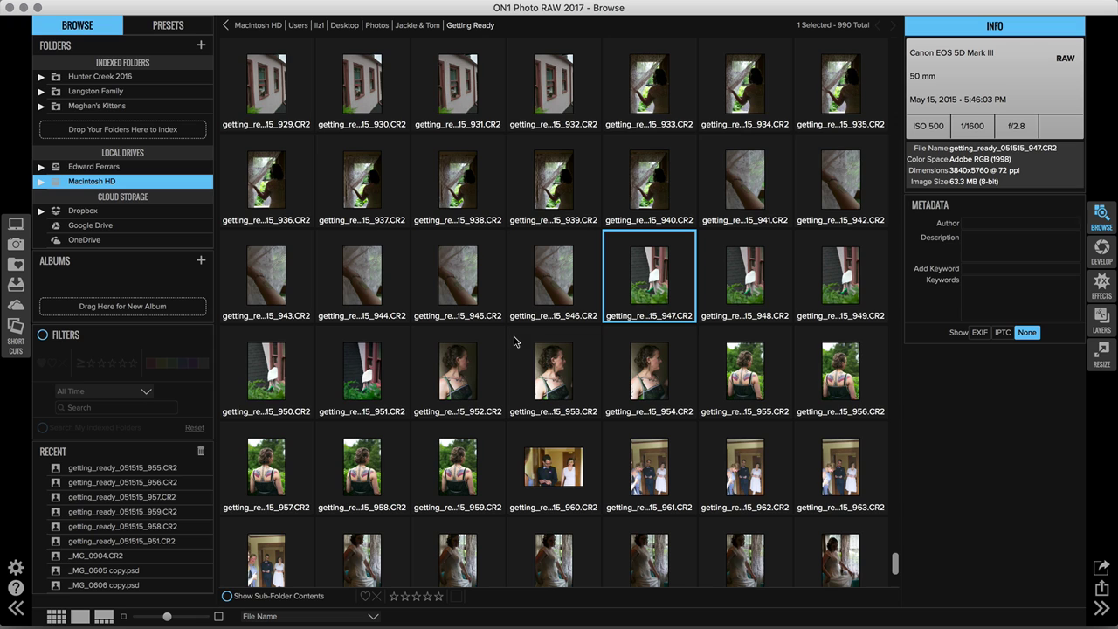
{"action": "left_click", "coordinate": [463, 471], "text": "shift"}
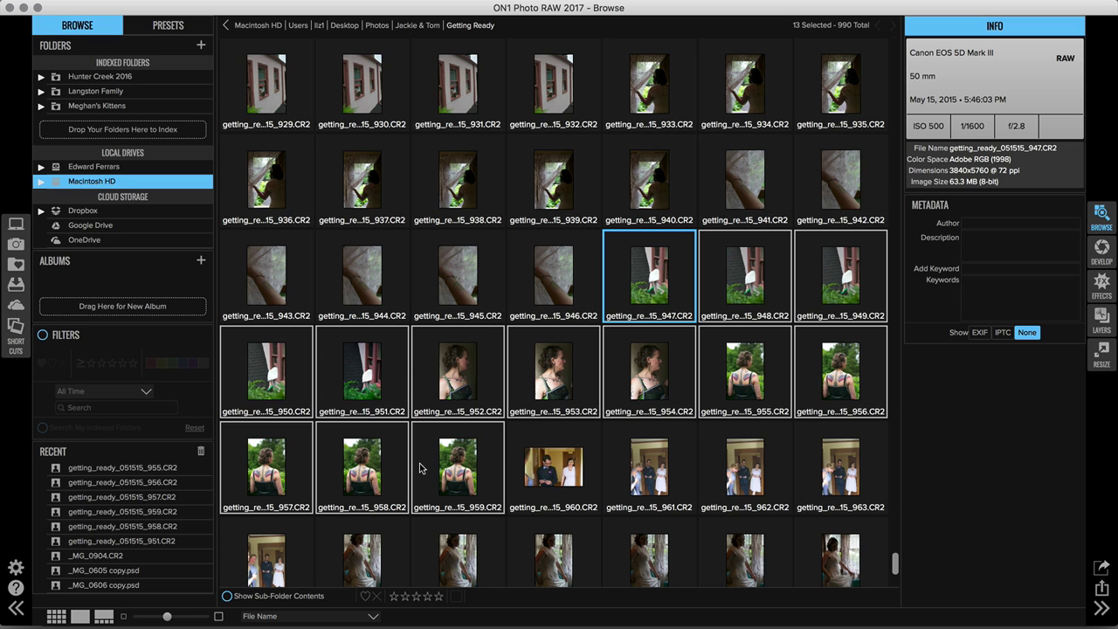
{"action": "right_click", "coordinate": [457, 367]}
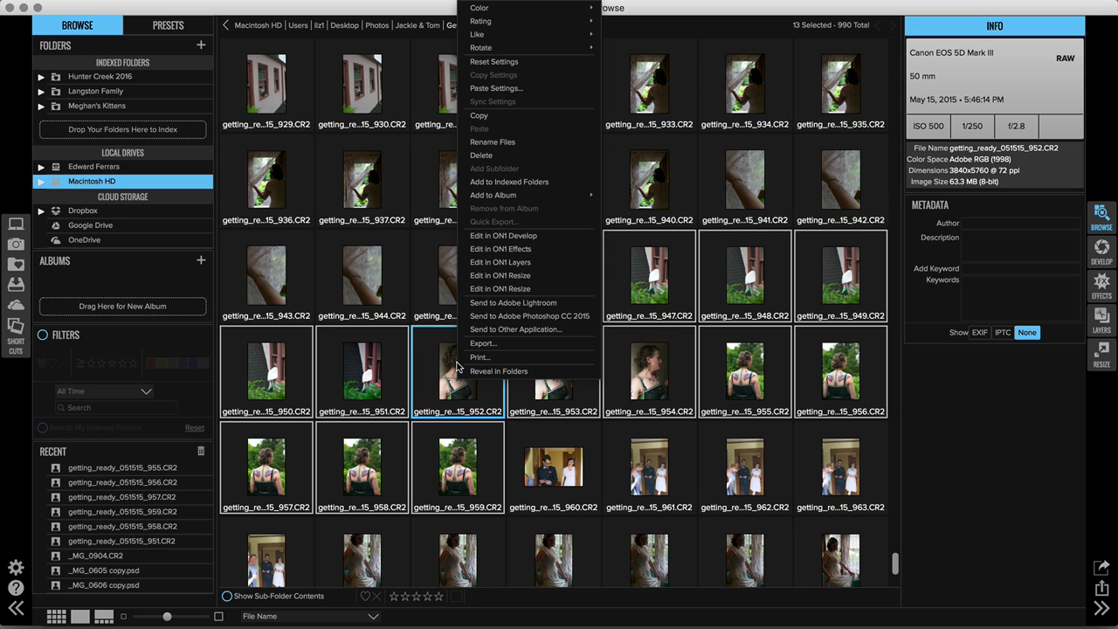
{"action": "left_click", "coordinate": [496, 89]}
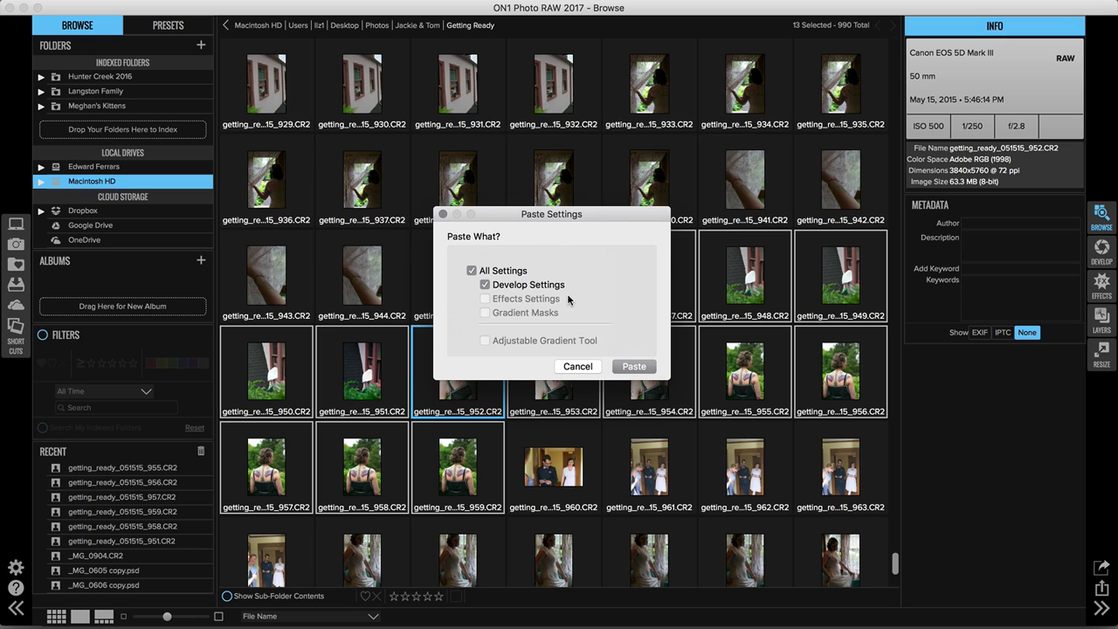
- Paste 951's develop settings onto photos 947–959, then deselect all photos
{"action": "left_click", "coordinate": [646, 368]}
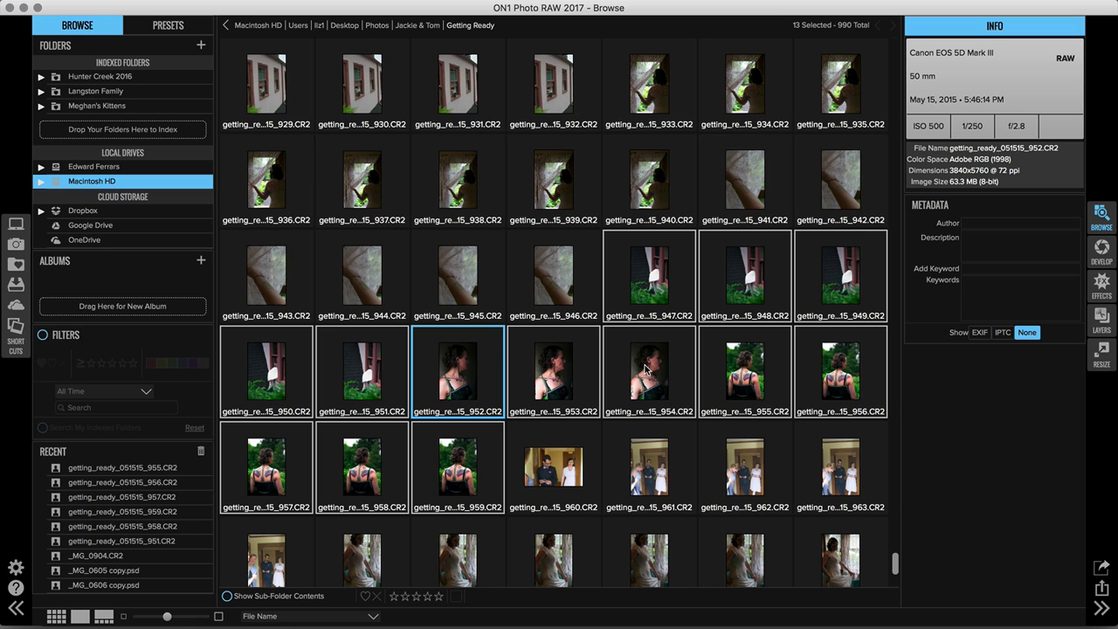
{"action": "key", "text": "super+d"}
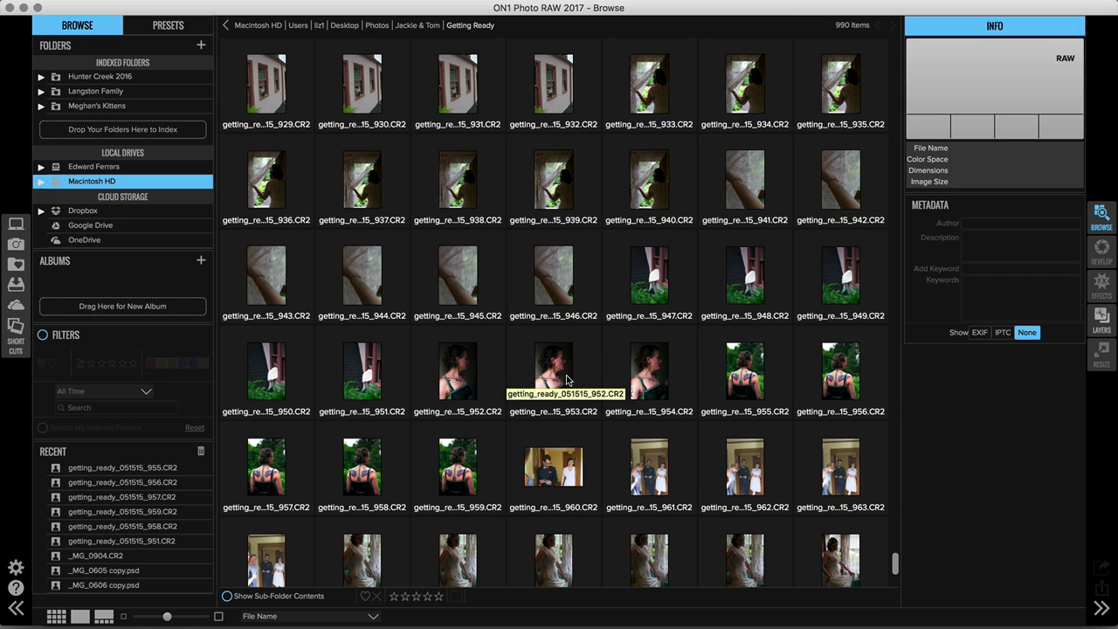
- Reset photos 952, 953 and 954 to their original settings, then select photo 955
{"action": "left_click", "coordinate": [451, 377]}
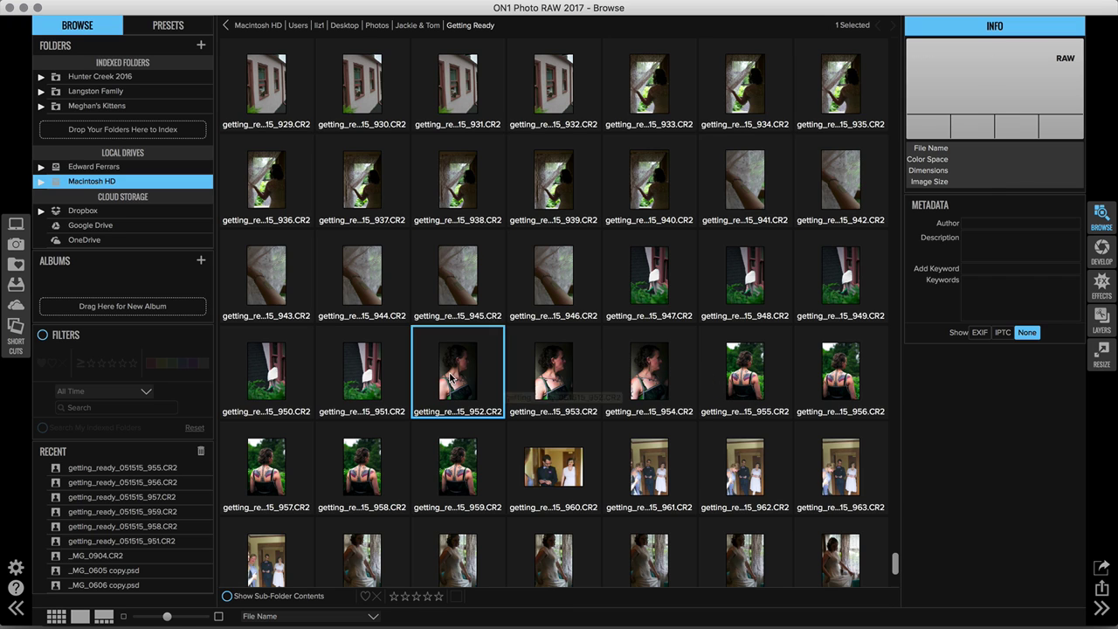
{"action": "left_click", "coordinate": [645, 362], "text": "shift"}
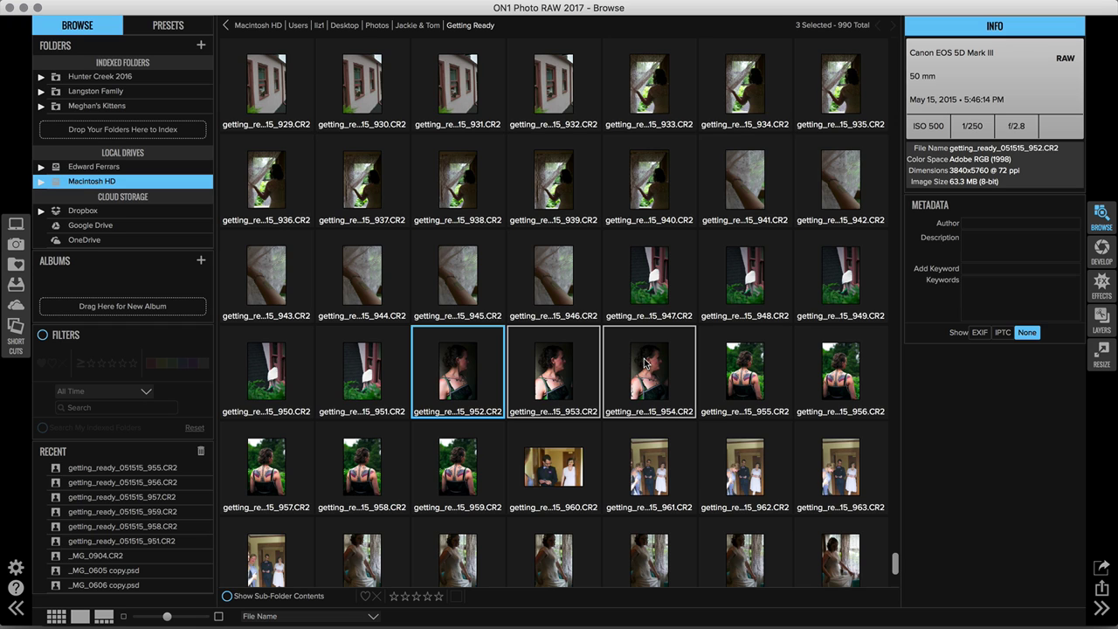
{"action": "right_click", "coordinate": [553, 361]}
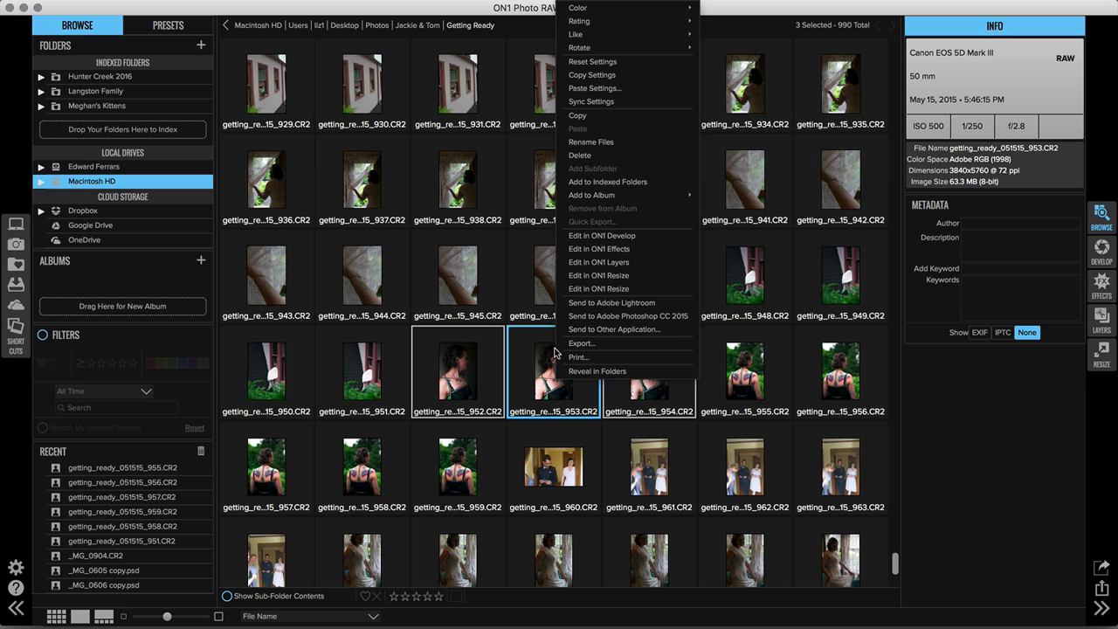
{"action": "left_click", "coordinate": [622, 65]}
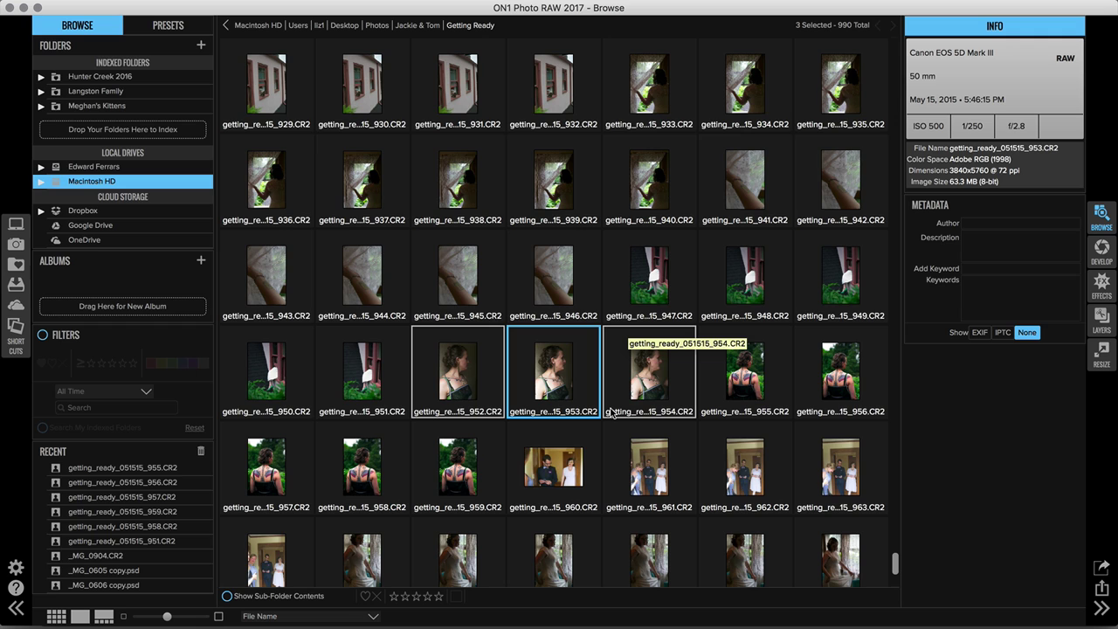
{"action": "left_click", "coordinate": [734, 374]}
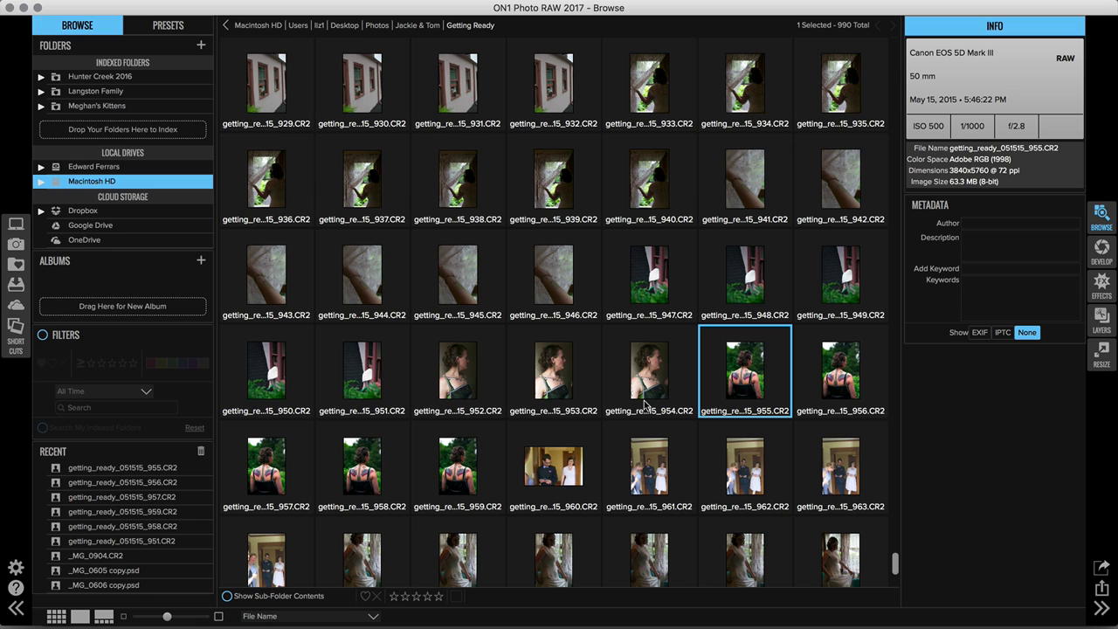
- Open photo 955 in Develop and set Exposure -0.2, Shadows 7 and Blacks -18
{"action": "left_click", "coordinate": [1102, 251]}
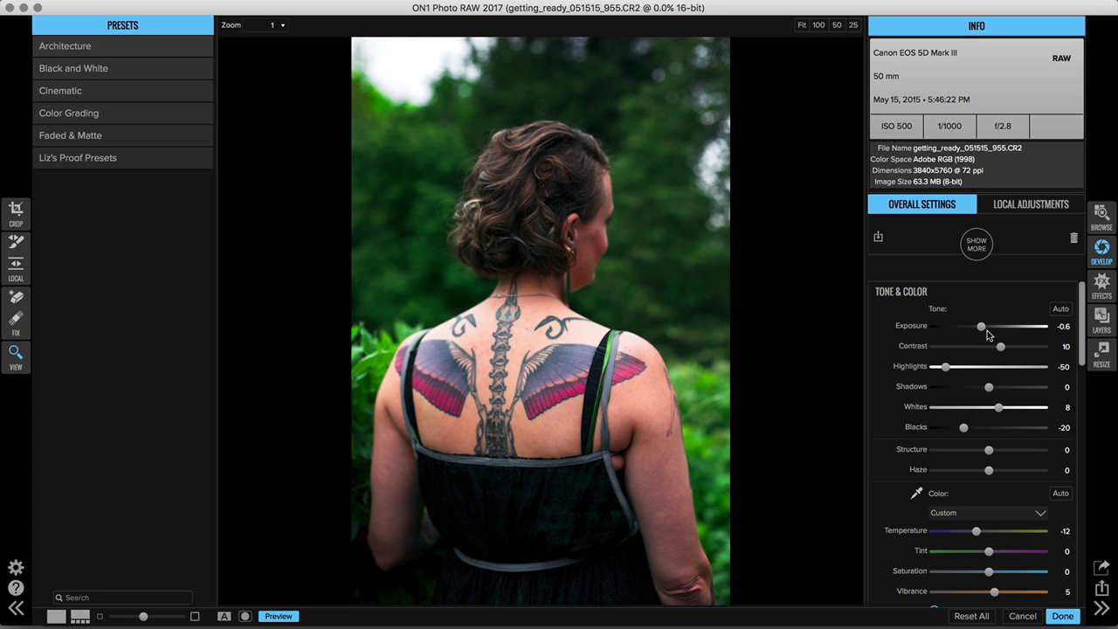
{"action": "left_click_drag", "start_coordinate": [981, 327], "coordinate": [985, 329]}
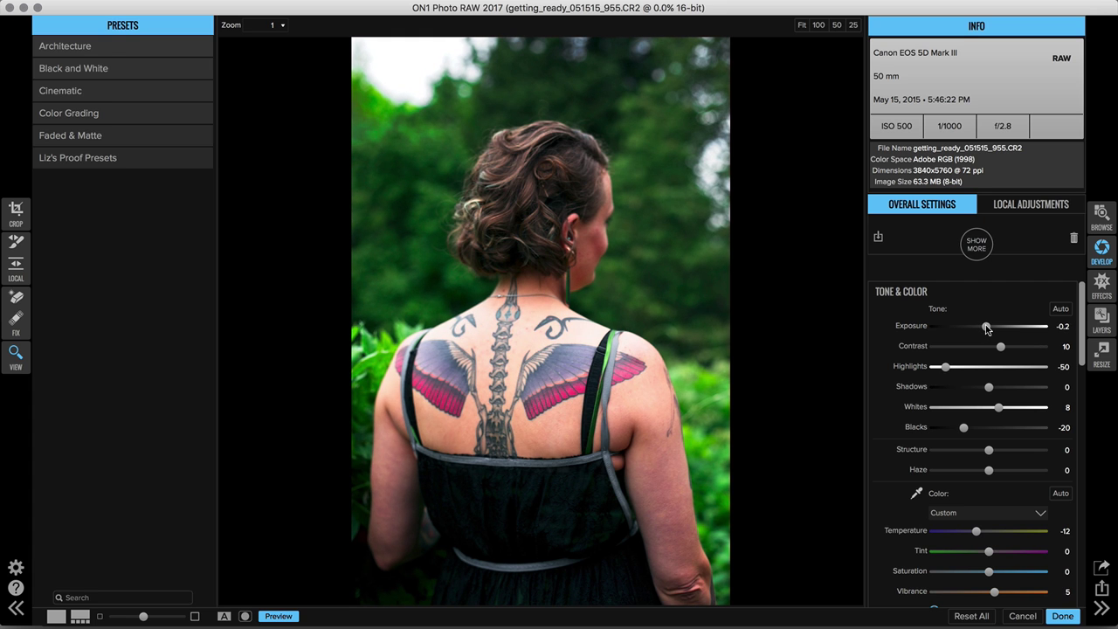
{"action": "left_click_drag", "start_coordinate": [989, 386], "coordinate": [997, 387]}
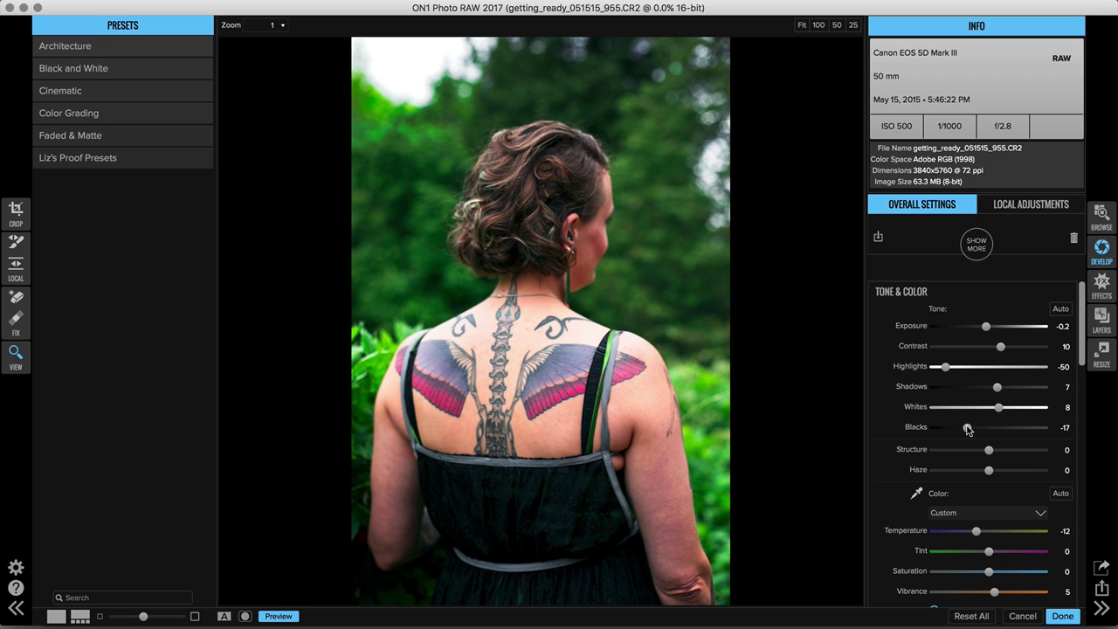
{"action": "left_click_drag", "start_coordinate": [963, 429], "coordinate": [968, 428]}
- In Color Adjustment, lower photo 955's red saturation from 20 to -1
{"action": "scroll", "coordinate": [990, 451], "scroll_direction": "down", "scroll_amount": 4}
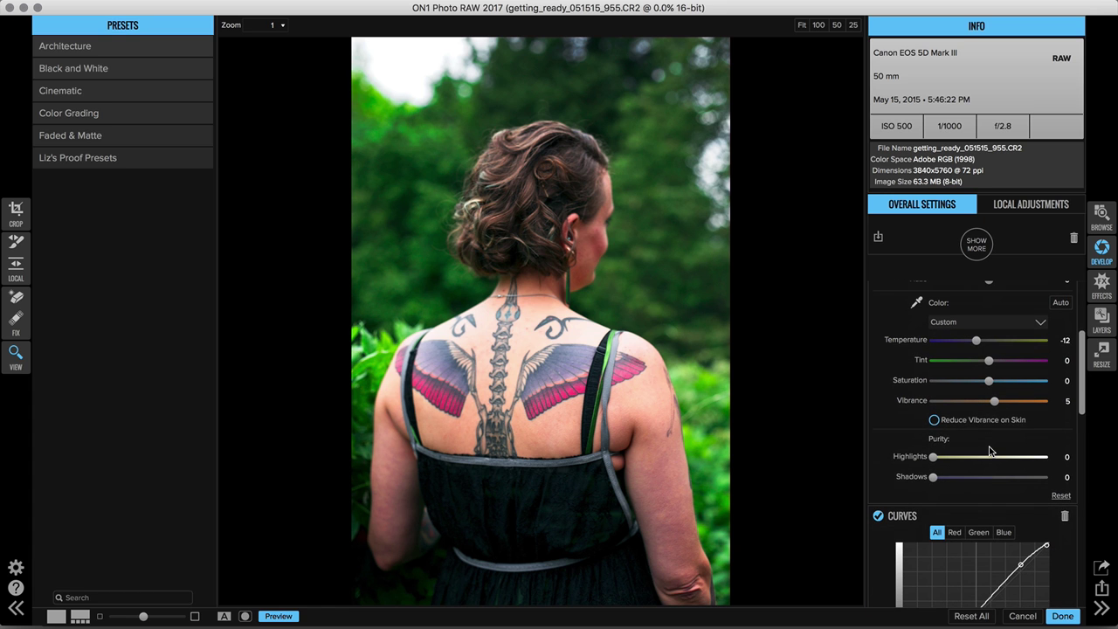
{"action": "scroll", "coordinate": [990, 451], "scroll_direction": "down", "scroll_amount": 14}
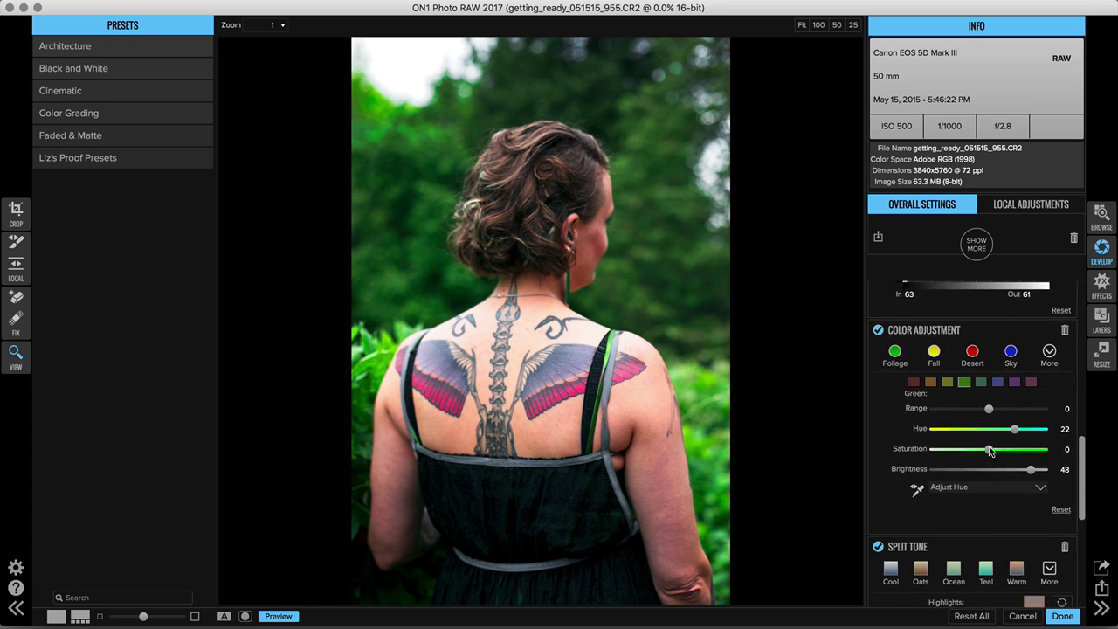
{"action": "scroll", "coordinate": [989, 450], "scroll_direction": "up", "scroll_amount": 1}
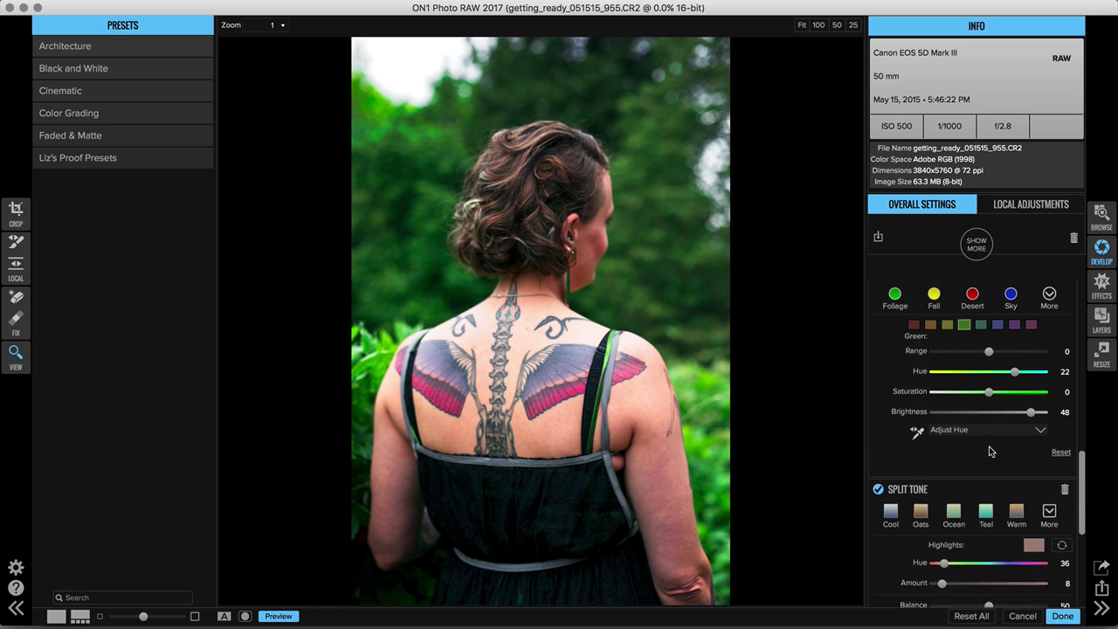
{"action": "left_click", "coordinate": [913, 330]}
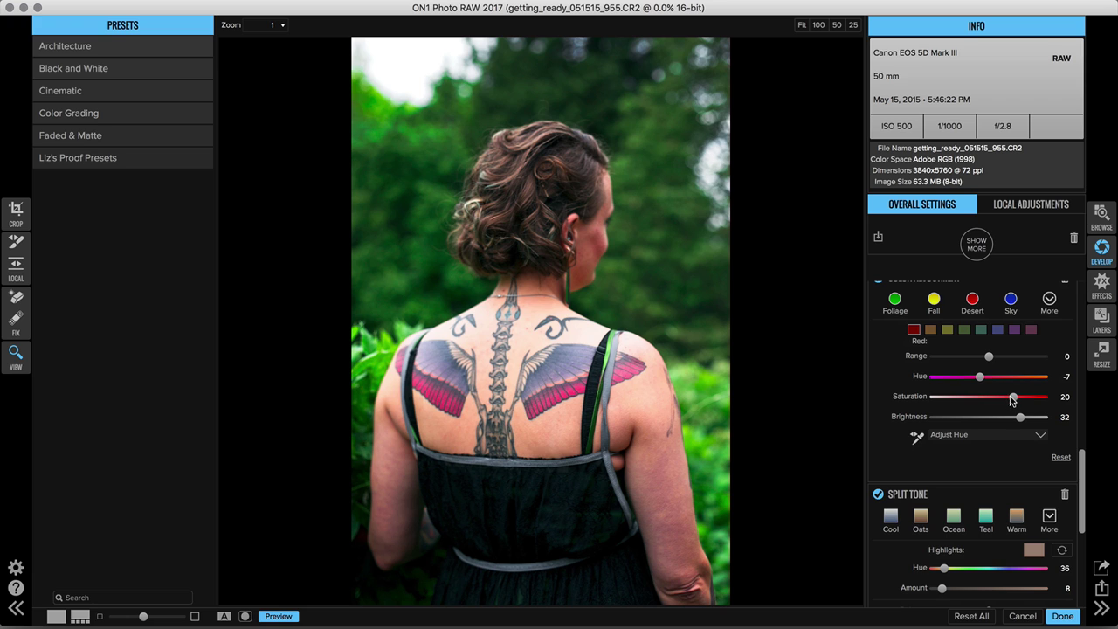
{"action": "left_click_drag", "start_coordinate": [1010, 396], "coordinate": [988, 409]}
- Show the filmstrip, select photos 955–959, and sync 955's settings across them
{"action": "key", "text": "super+shift+f"}
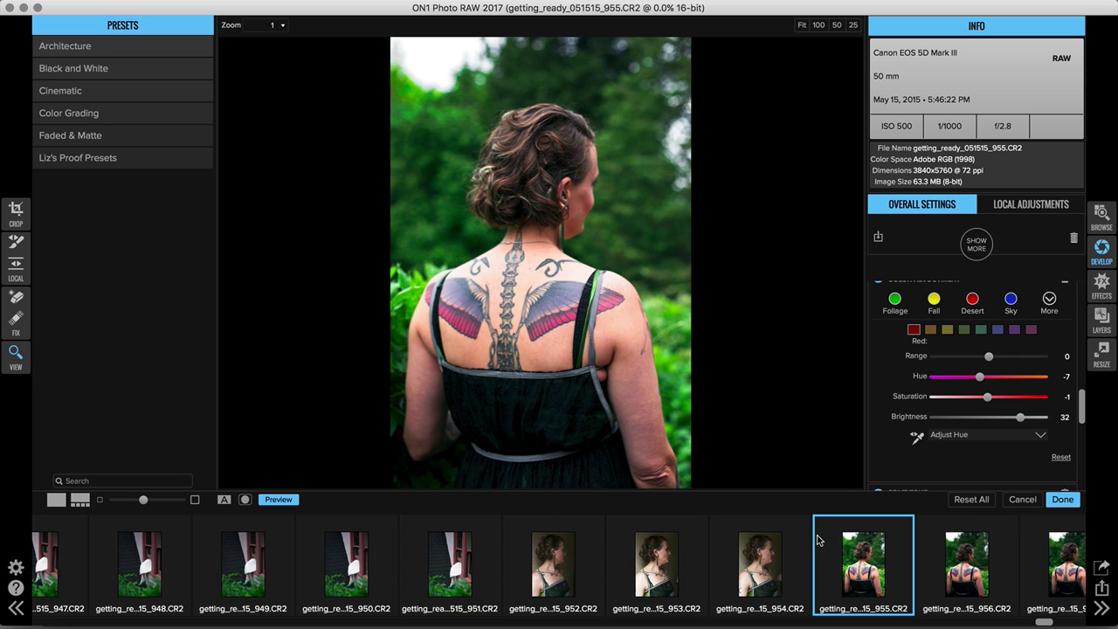
{"action": "scroll", "coordinate": [818, 539], "scroll_direction": "right", "scroll_amount": 3}
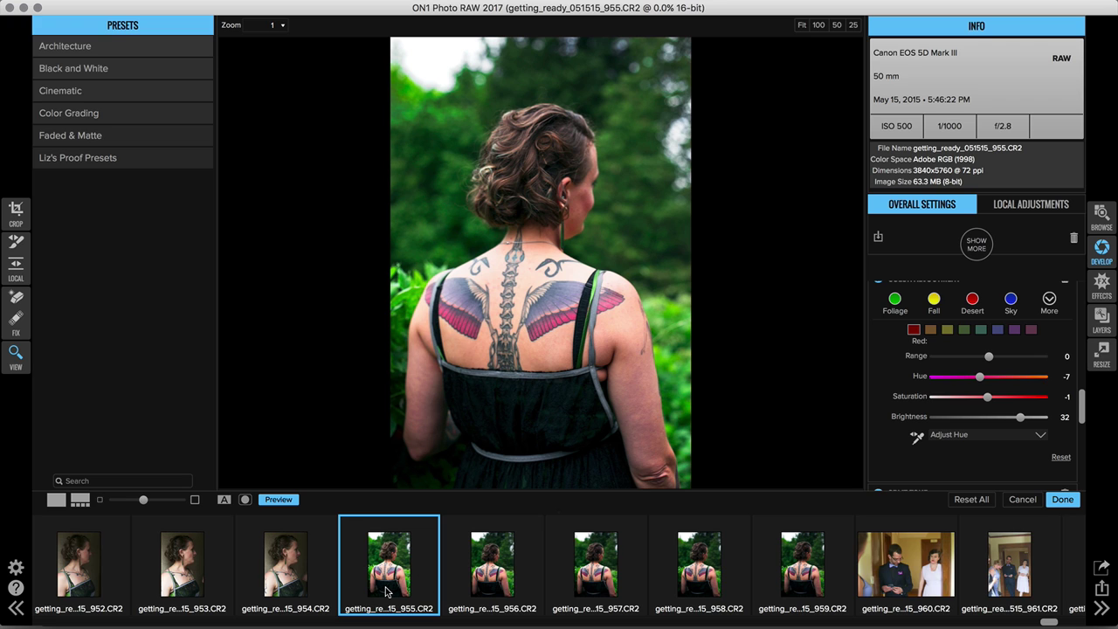
{"action": "left_click", "coordinate": [803, 563], "text": "shift"}
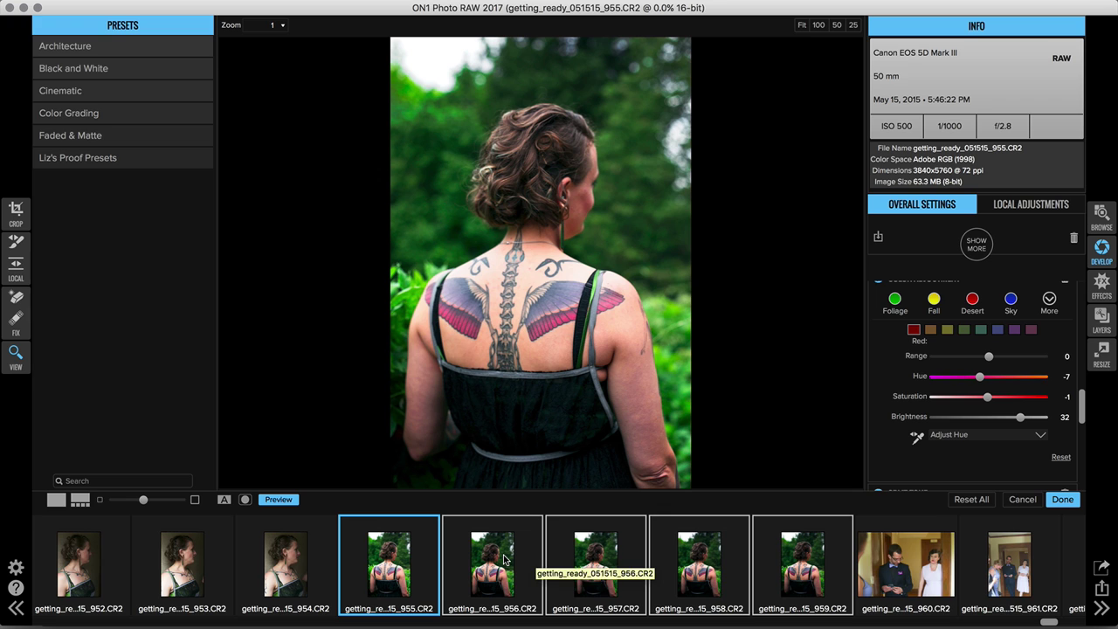
{"action": "right_click", "coordinate": [391, 549]}
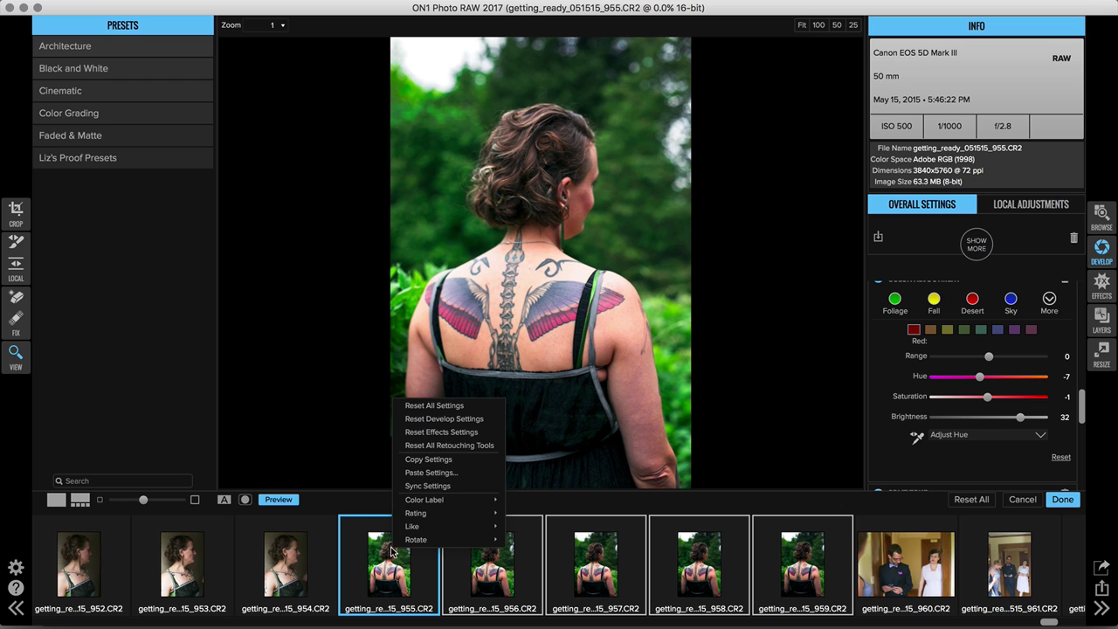
{"action": "left_click", "coordinate": [428, 485]}
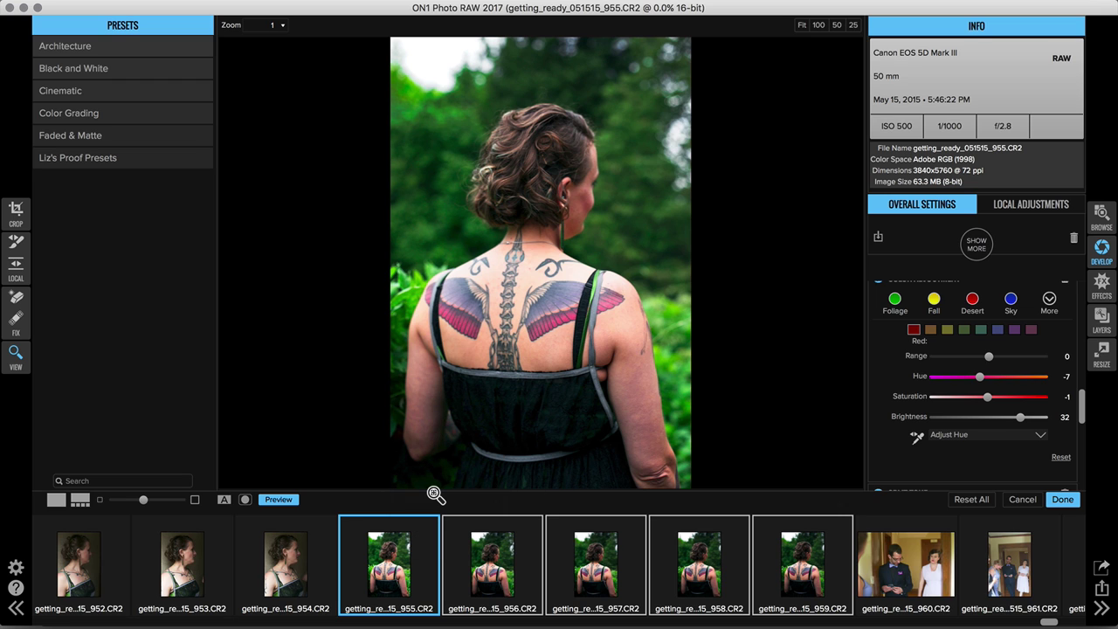